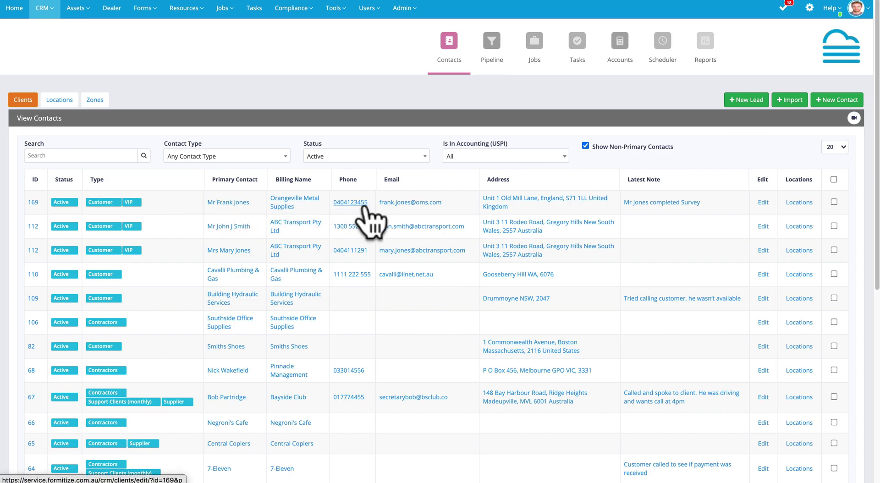
Open the ABC Transport Pty Ltd client card and review its 149,966.92 invoiced and 146,712.92 outstanding
click(284, 224)
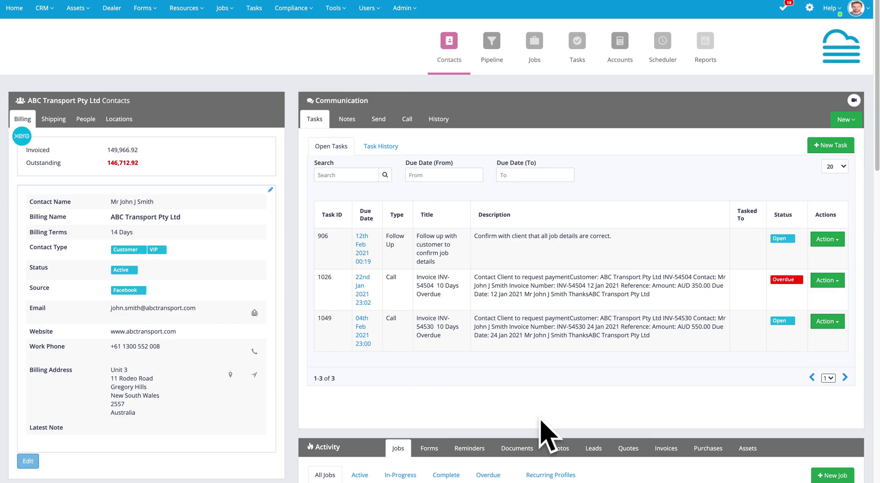
scroll(545, 434, down, 2)
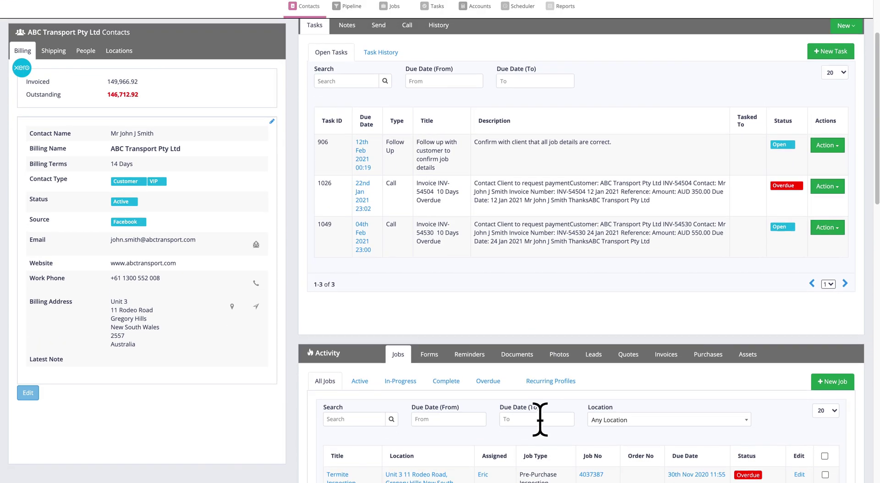
scroll(540, 420, up, 2)
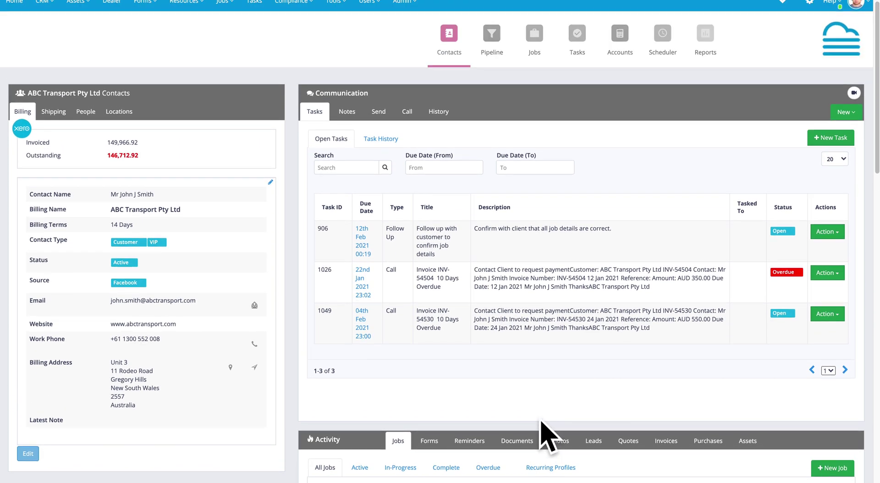
scroll(546, 436, up, 1)
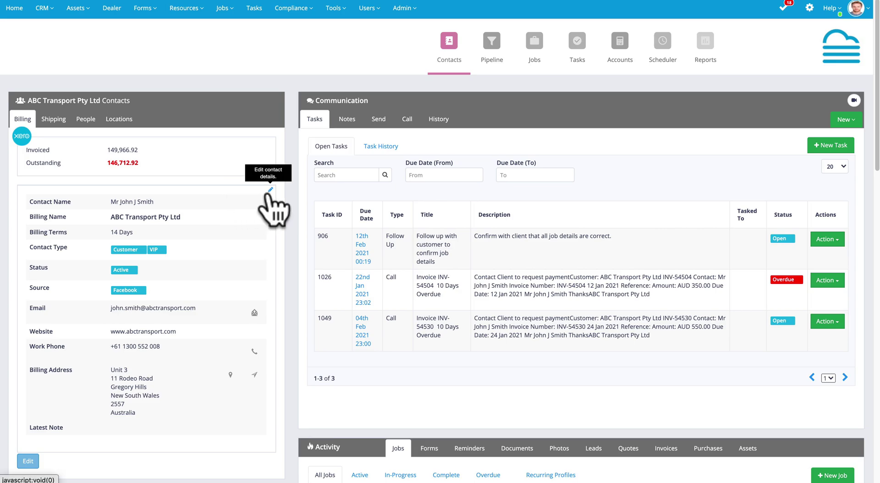
click(269, 190)
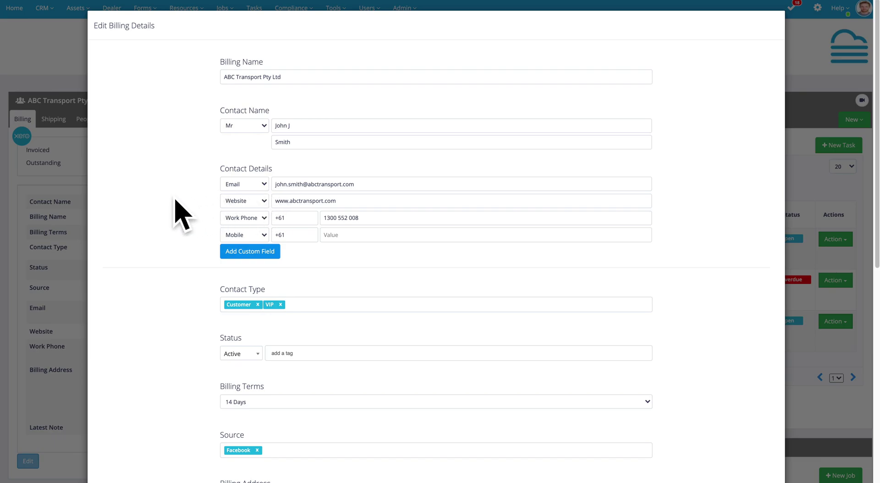
scroll(176, 200, down, 2)
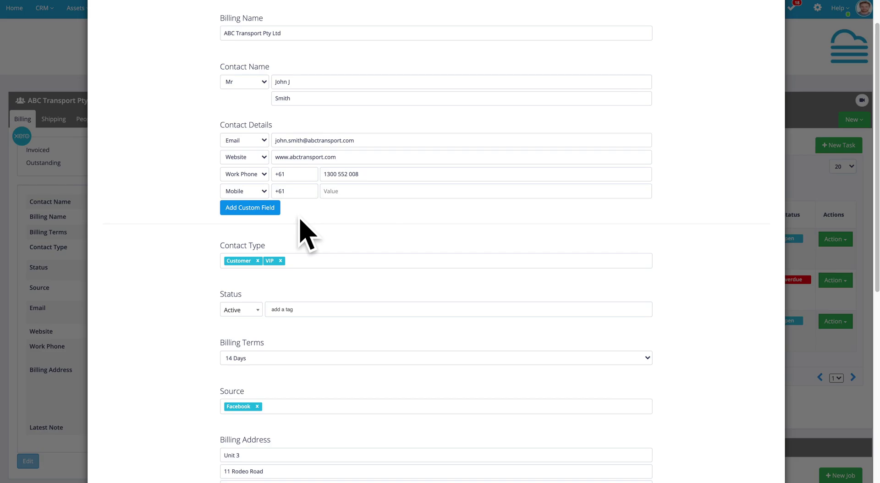
scroll(301, 220, down, 1)
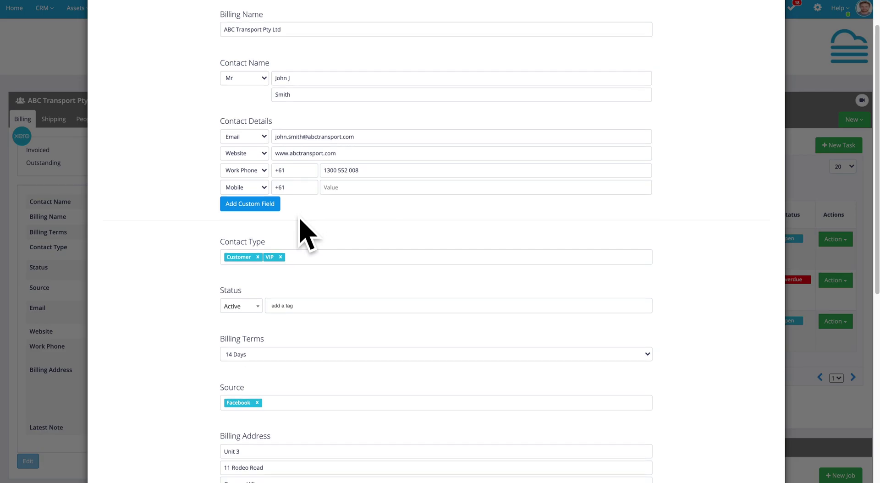
click(306, 258)
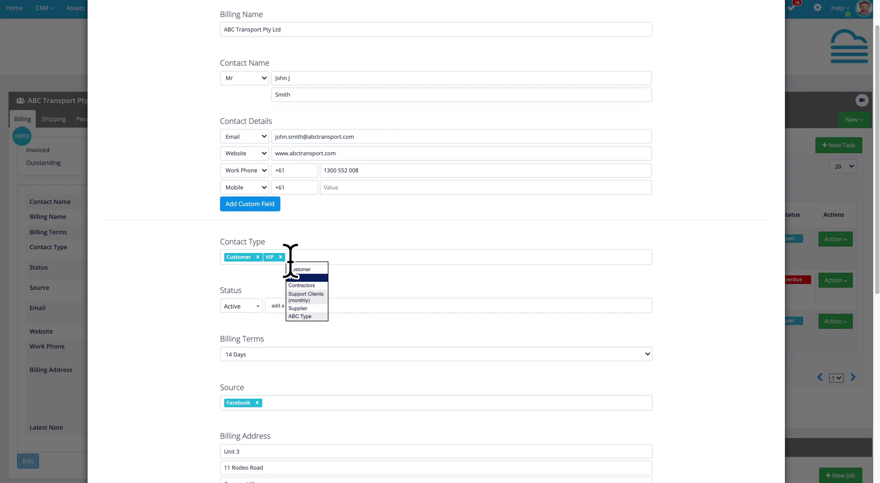
click(162, 255)
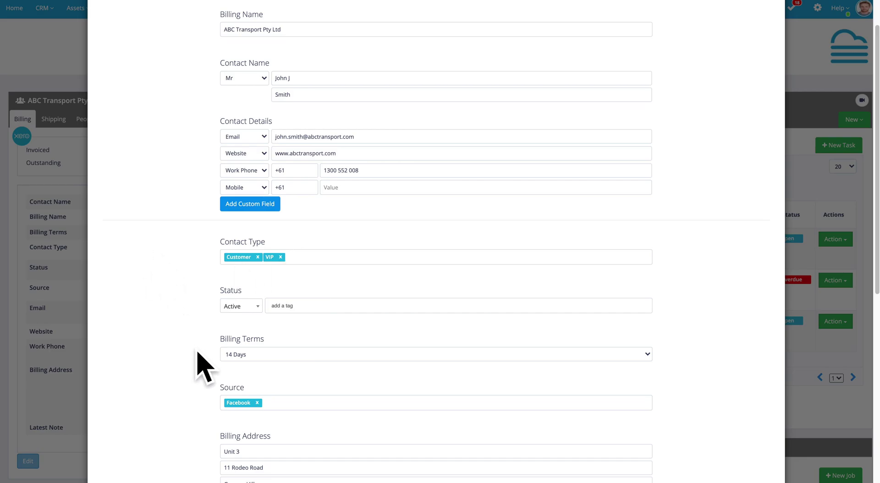
scroll(198, 310, down, 7)
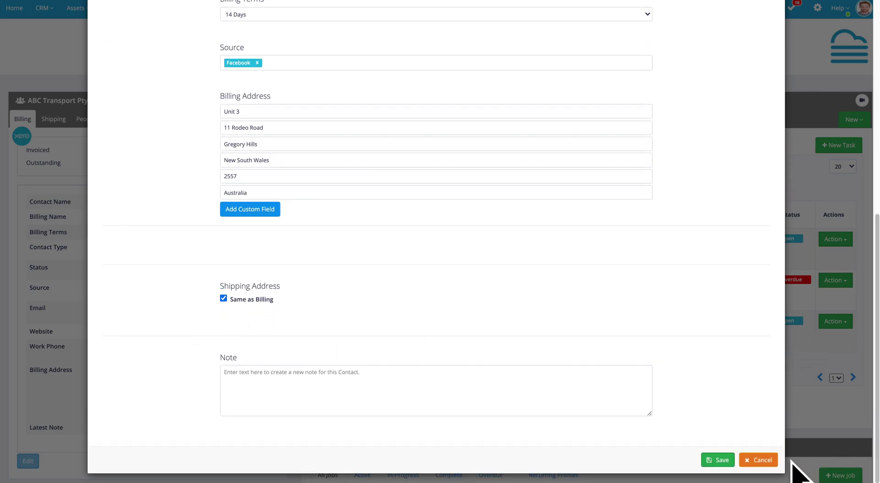
click(763, 461)
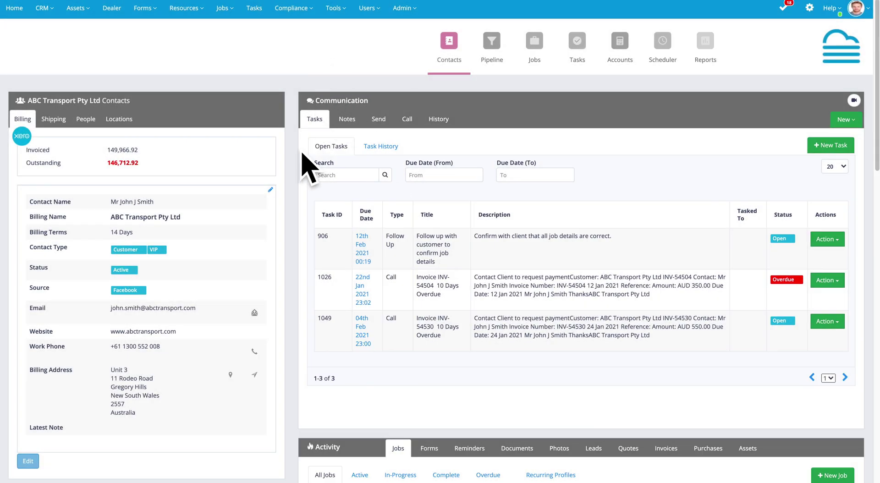
Show the People linked to ABC Transport and look through its list of contacts
click(87, 120)
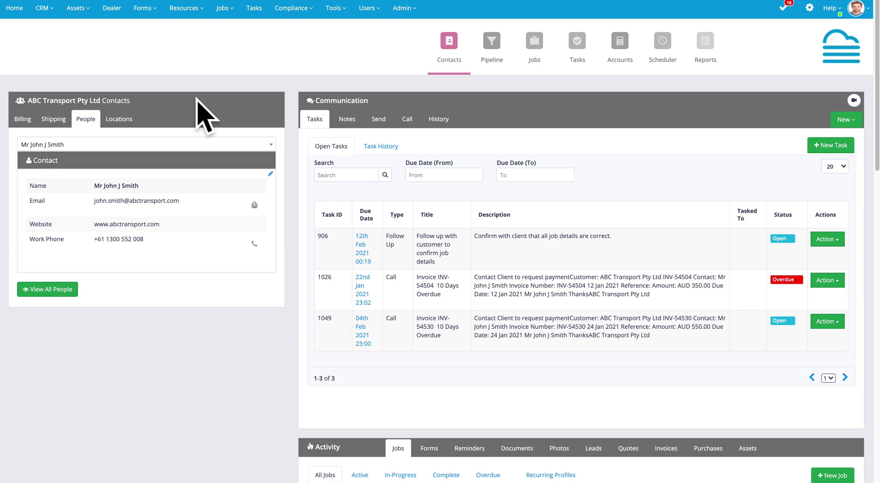
click(193, 146)
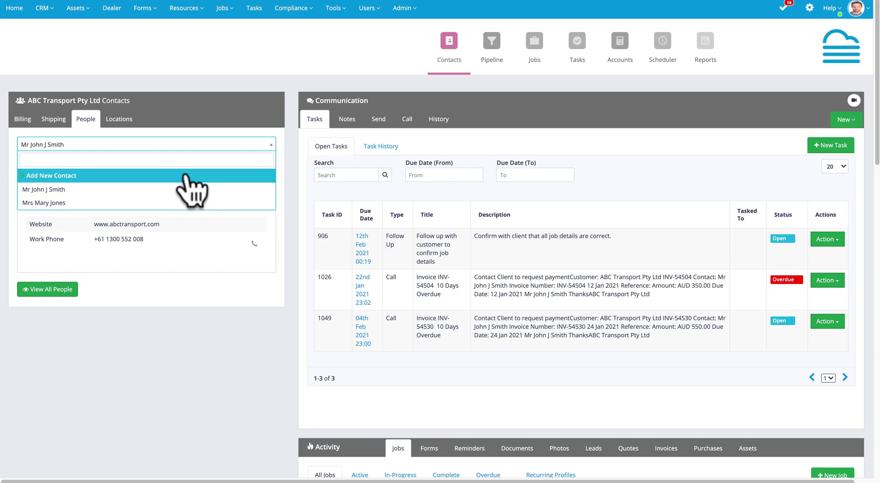
click(209, 107)
Show the Head Office location at 11 Rodeo Road, Gregory Hills, browsing the location list
click(121, 128)
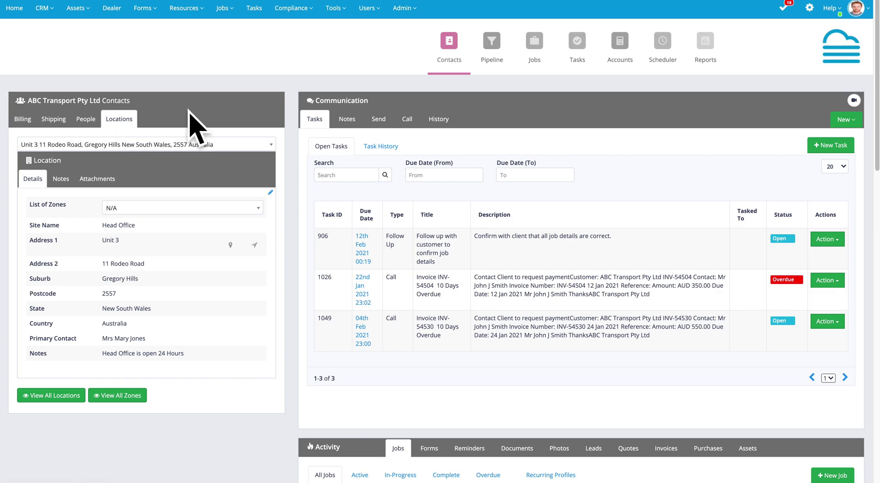
click(209, 145)
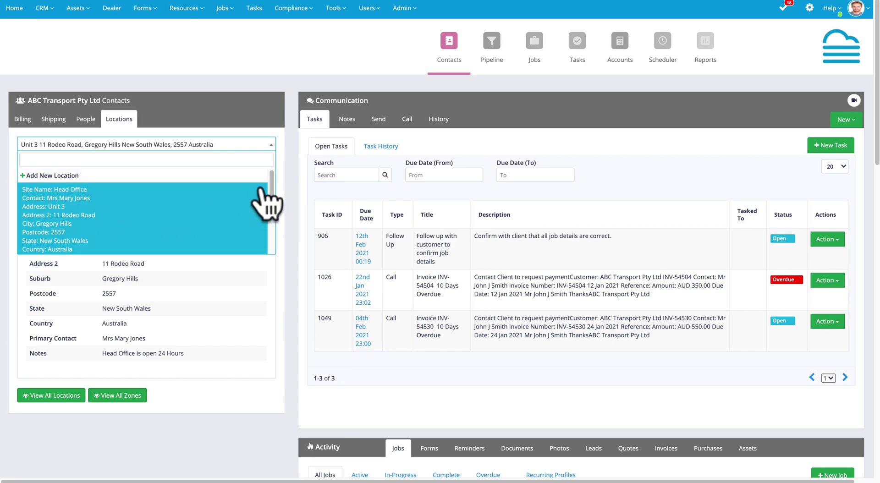
mouse_move(271, 191)
mouse_down()
mouse_move(269, 244)
mouse_move(269, 186)
mouse_up()
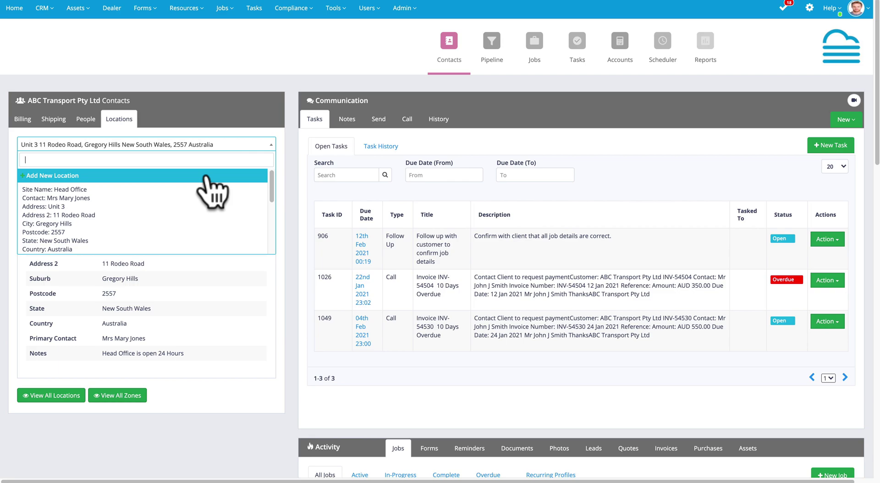
click(284, 167)
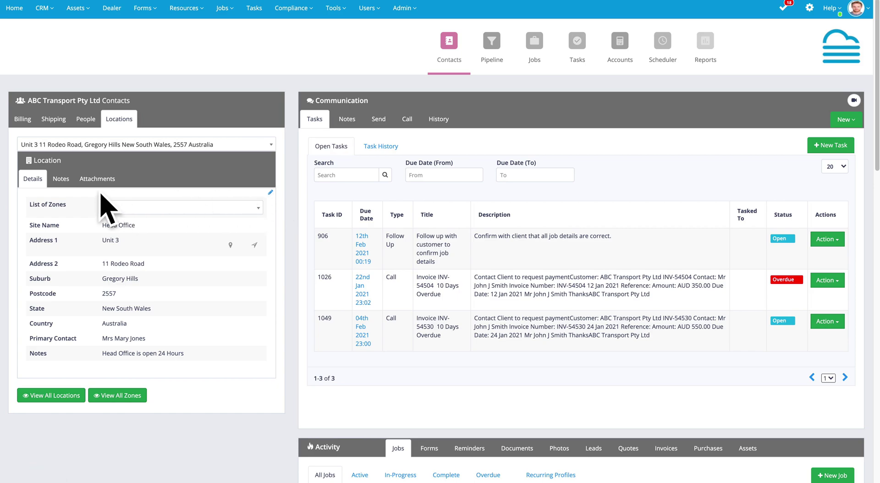
click(61, 178)
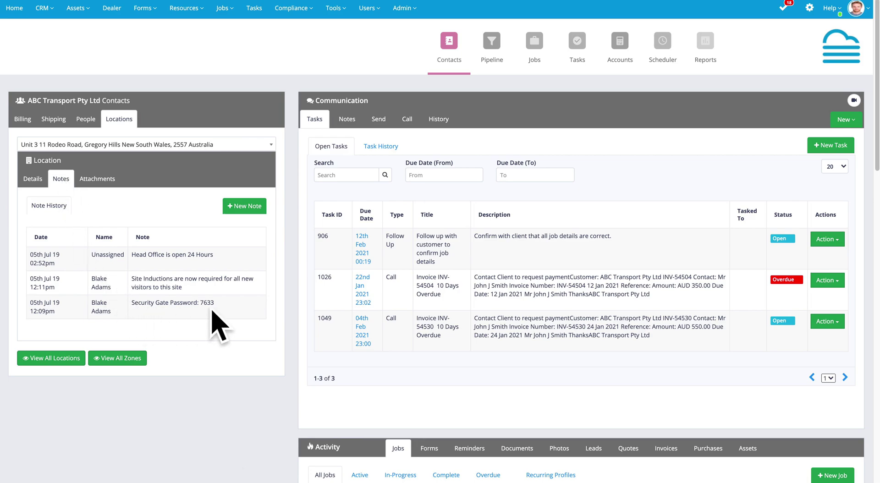
click(98, 181)
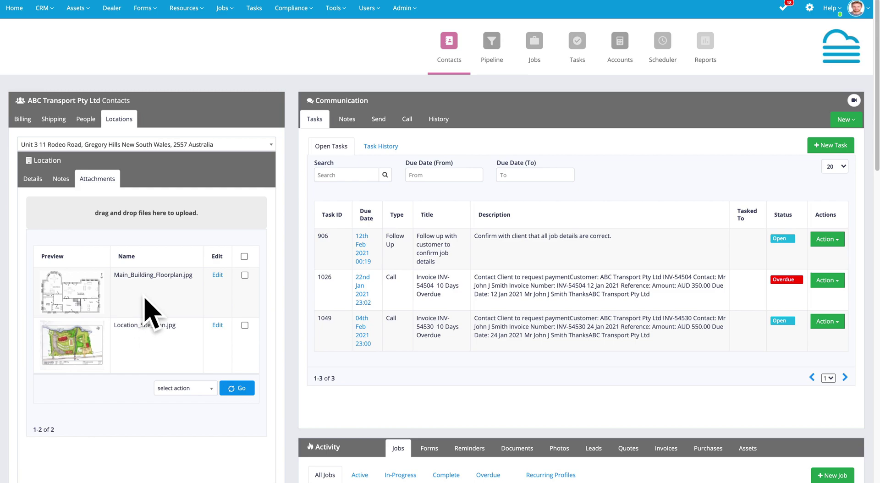
click(32, 180)
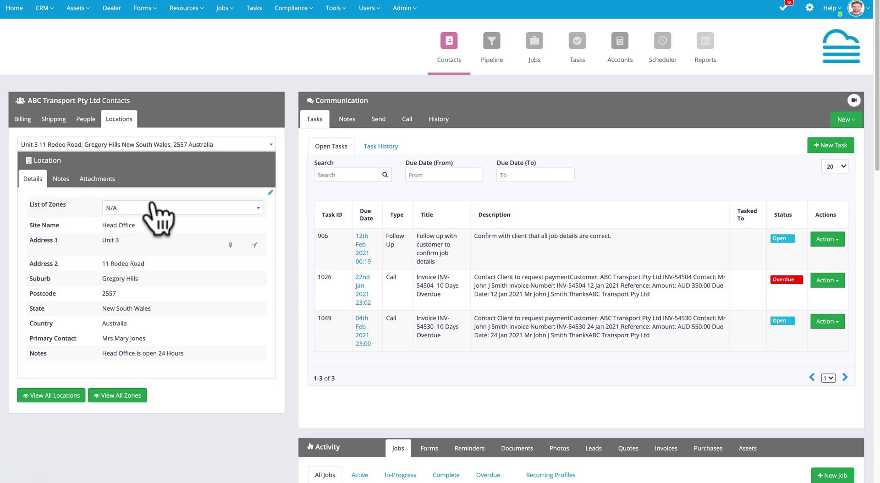
click(188, 208)
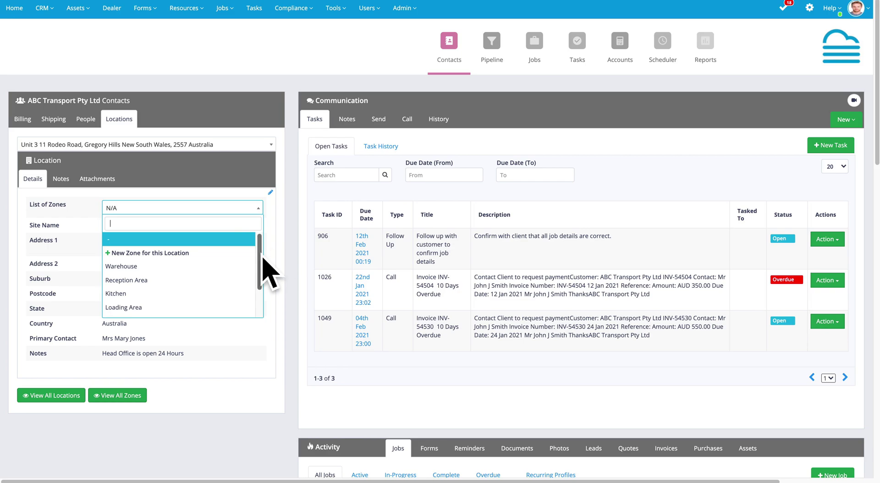
scroll(260, 275, down, 2)
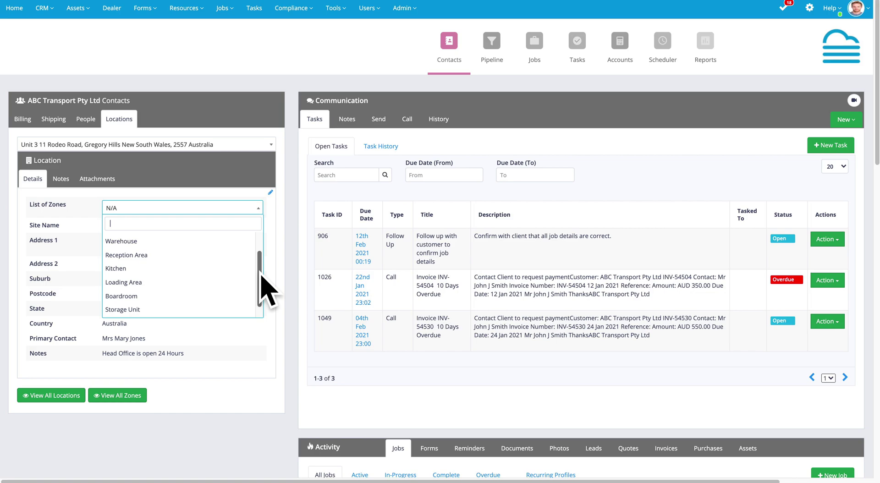
click(285, 257)
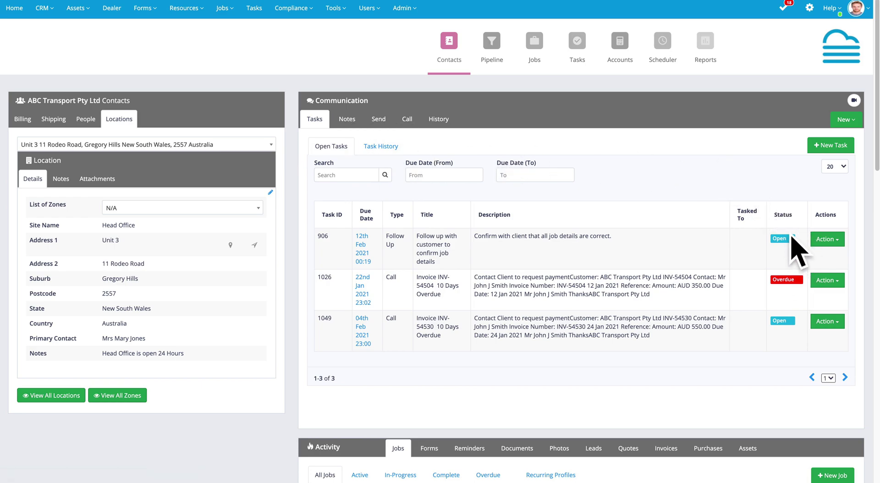
Review ABC Transport's older Note History, then bring up the email form for a client contact
click(347, 120)
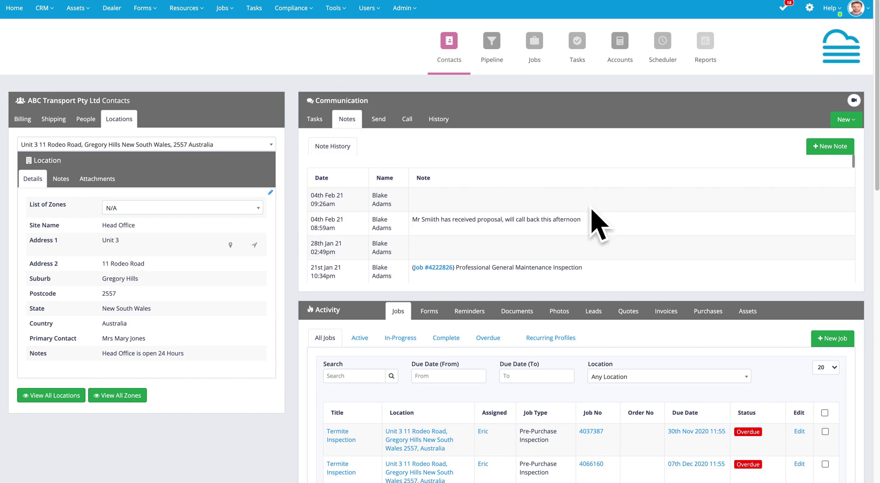
scroll(448, 236, down, 5)
scroll(454, 247, down, 1)
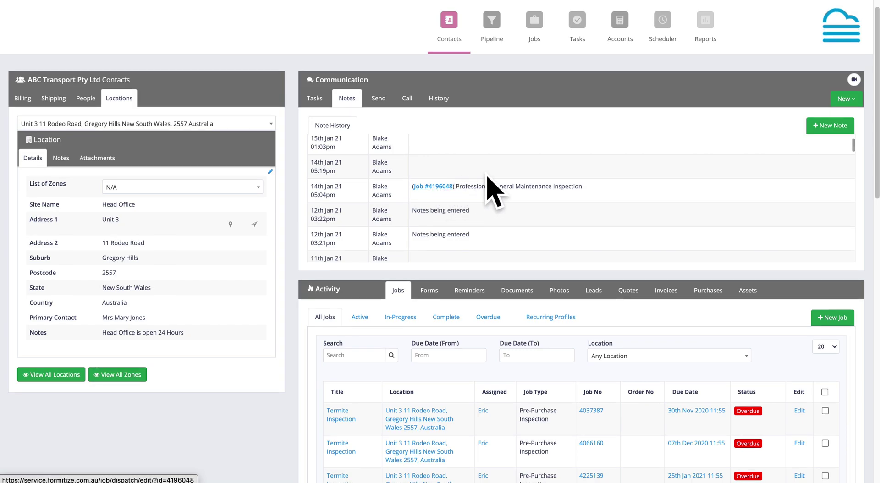
scroll(487, 176, up, 10)
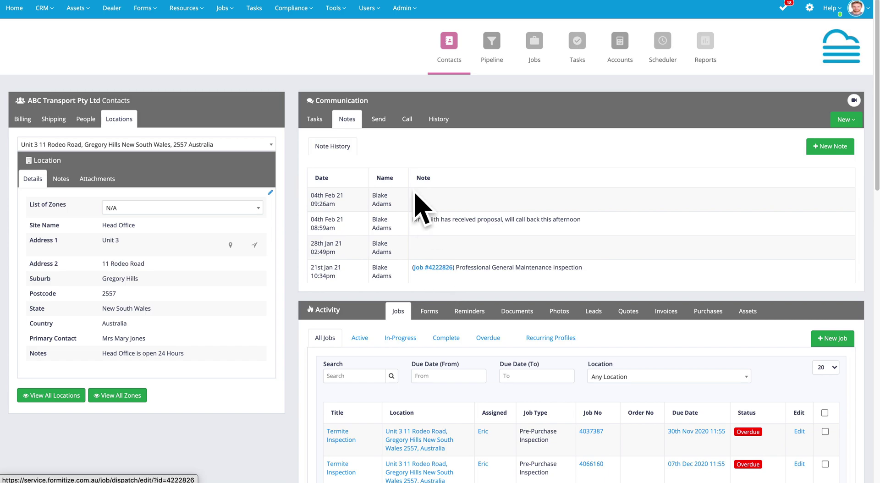
click(380, 126)
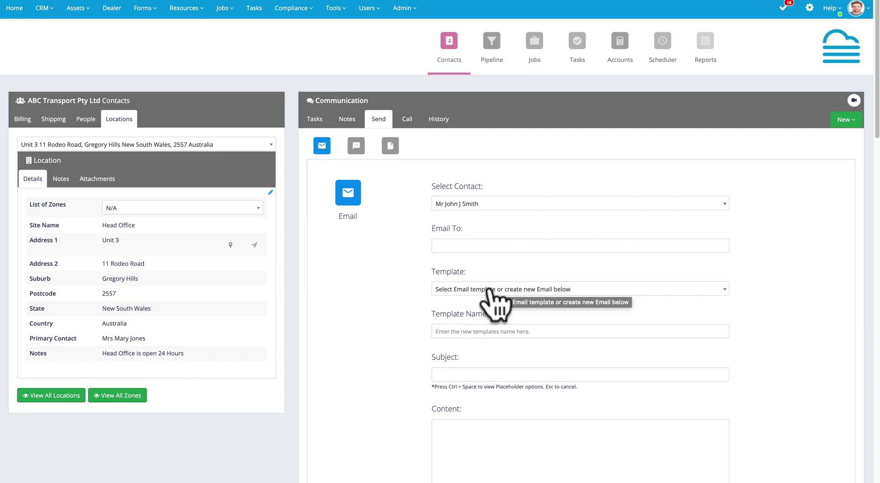
Call the contact's work phone, end and save the call without notes, then view communication history
click(409, 120)
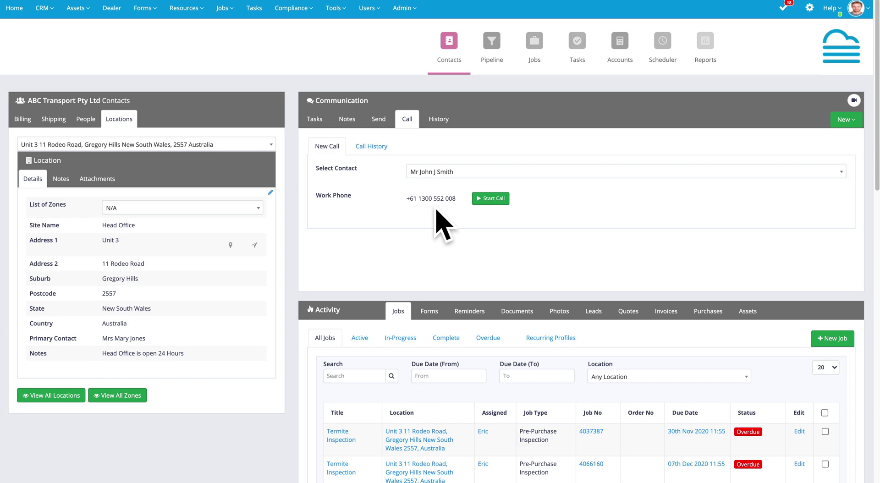
click(493, 199)
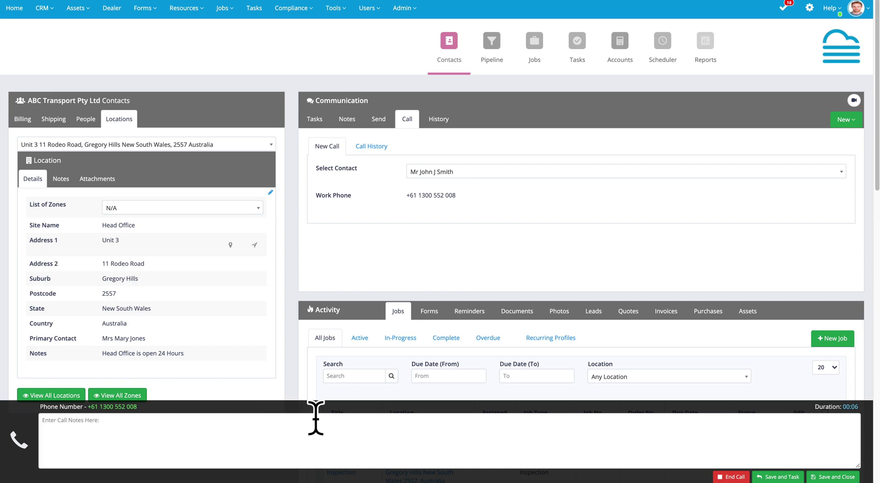
click(731, 477)
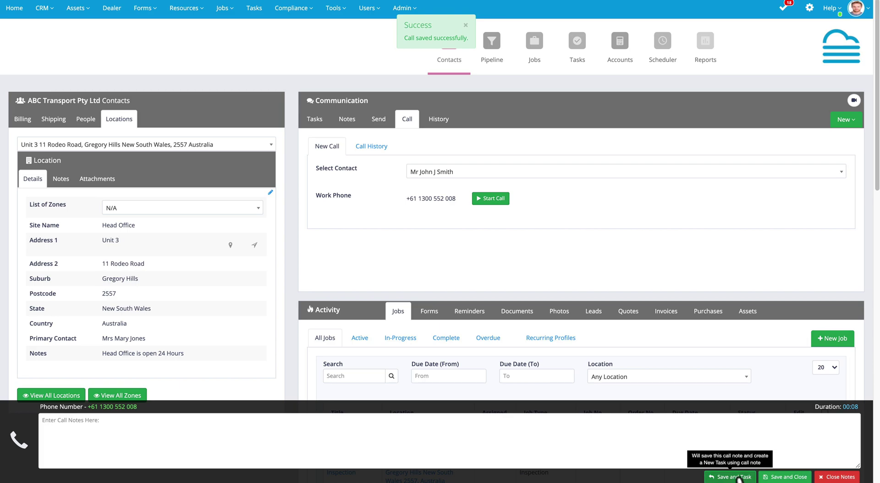
click(825, 478)
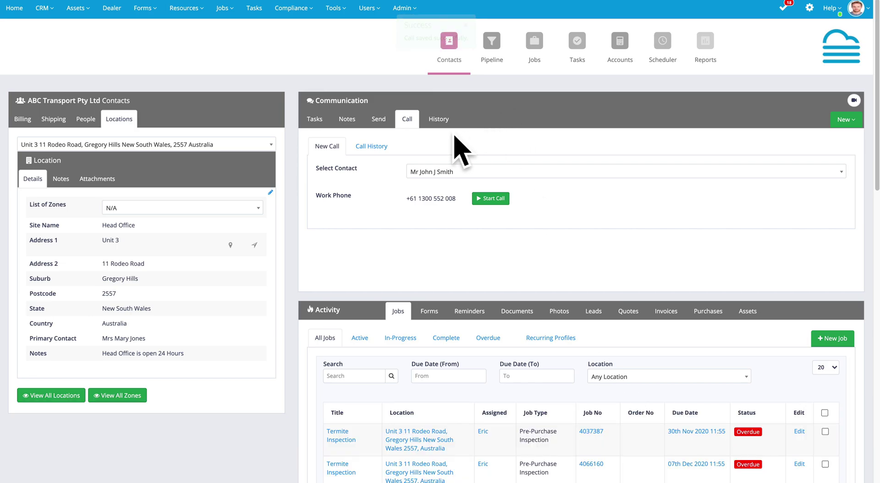
click(439, 119)
scroll(509, 256, down, 5)
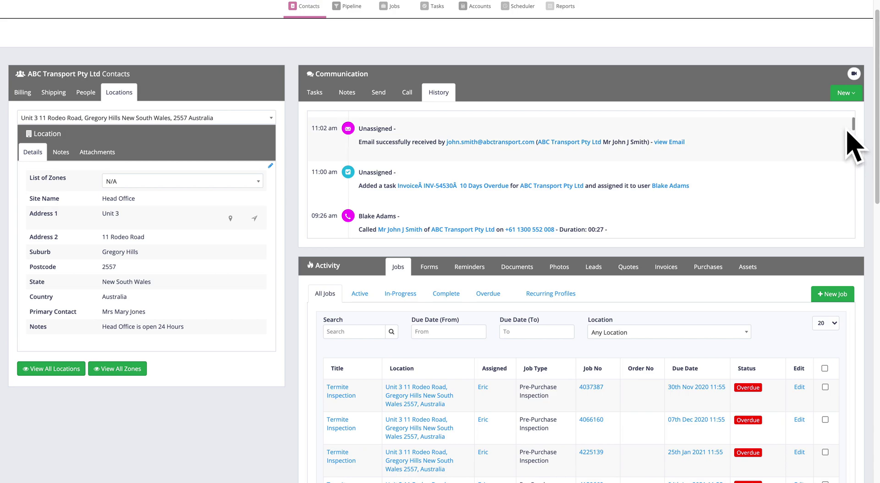
scroll(855, 128, down, 1)
scroll(855, 127, down, 5)
drag(854, 134, 855, 111)
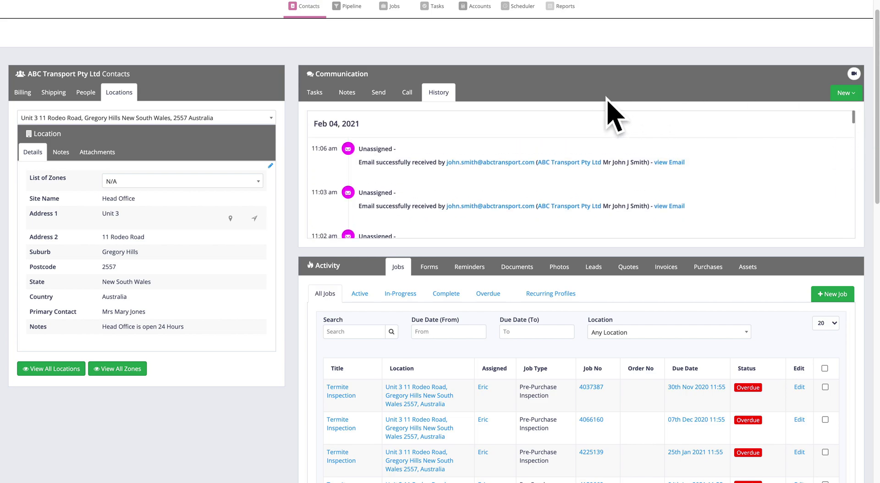
click(846, 94)
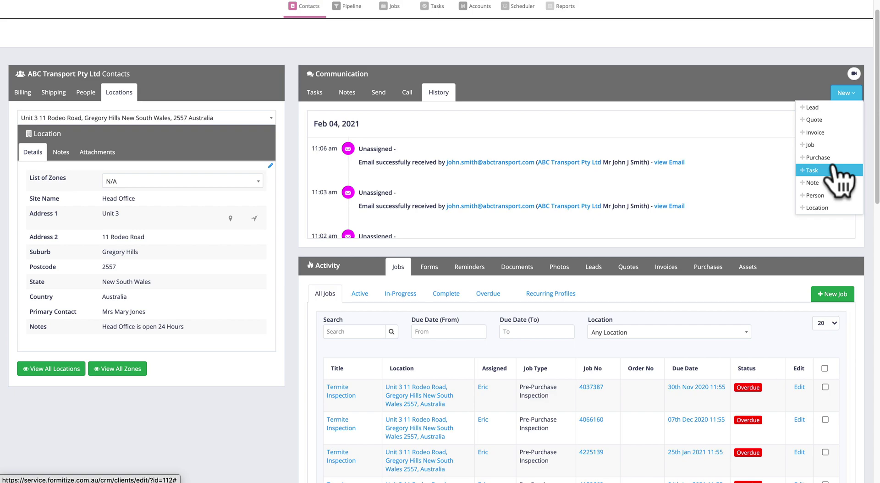
click(716, 136)
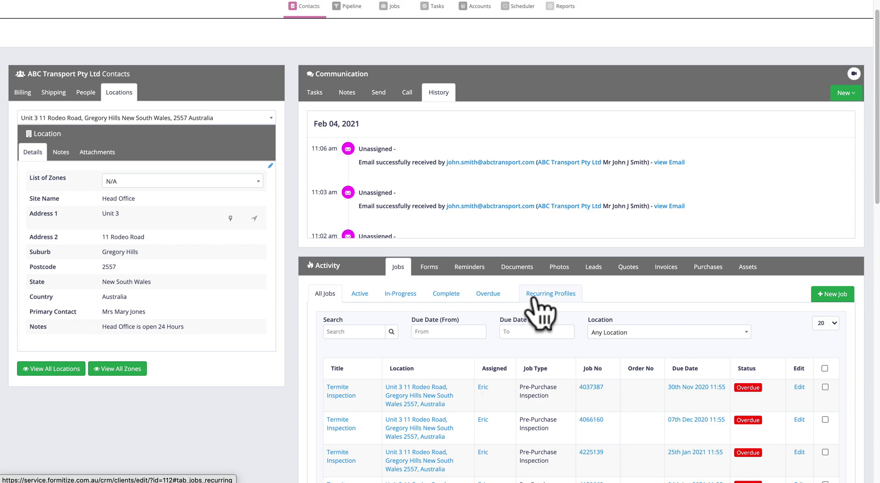
Browse ABC Transport's submitted forms and stored documents, ending on its office printer photo
click(441, 273)
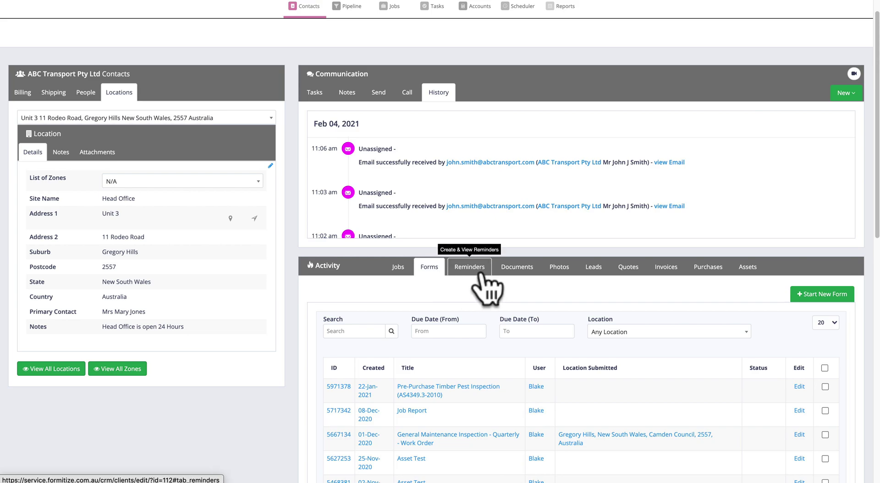
click(514, 270)
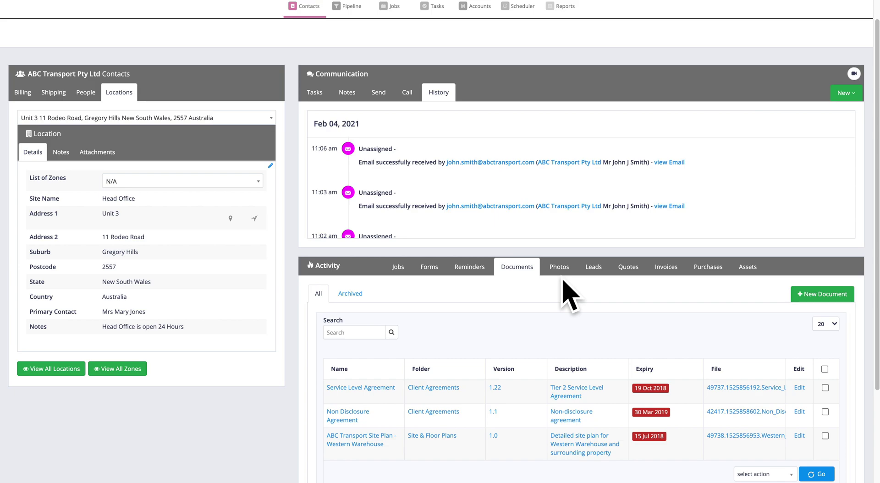
click(561, 271)
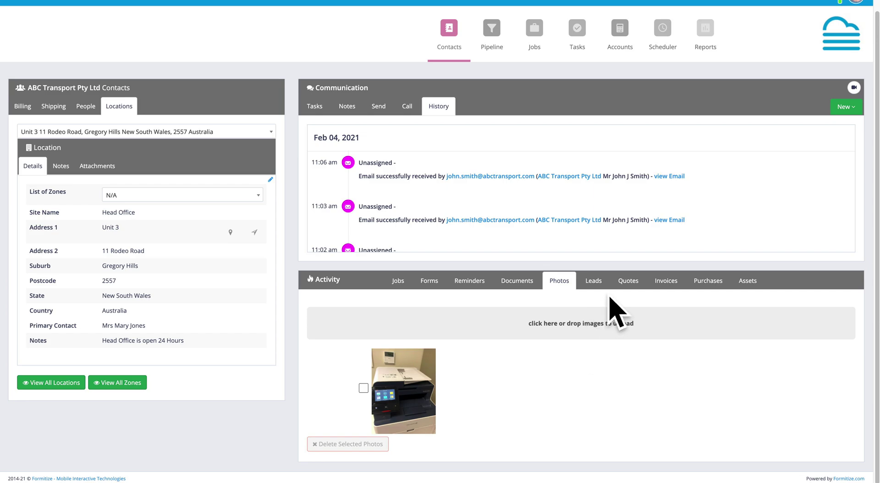
Check the client's leads, then its invoices: ORC1060 paid, ORC1058 and ORC1050 overdue
click(595, 286)
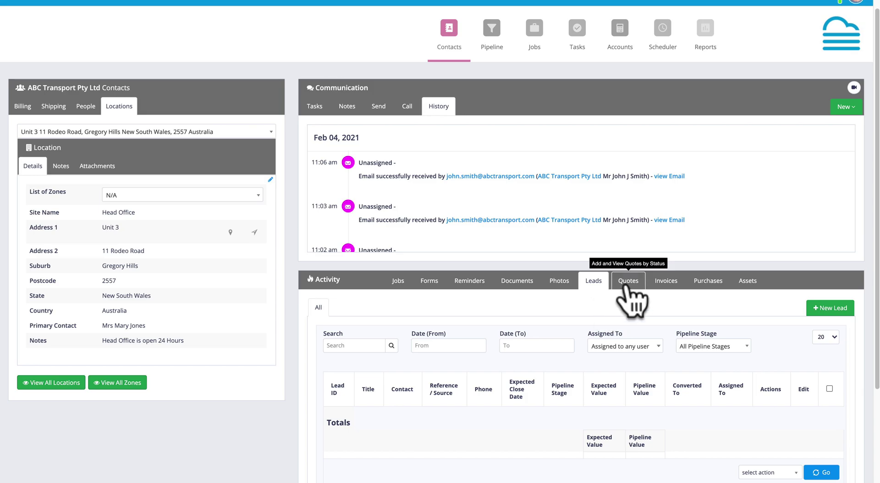
click(662, 283)
scroll(668, 323, down, 1)
scroll(668, 328, down, 1)
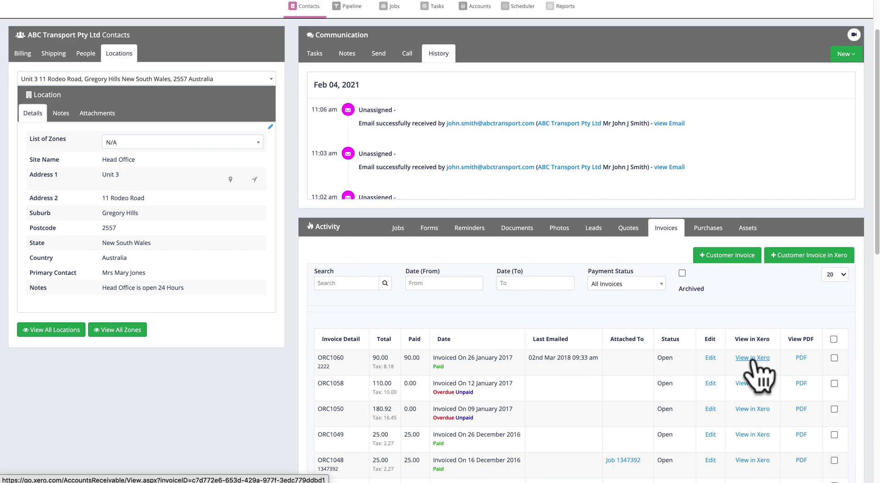
click(802, 358)
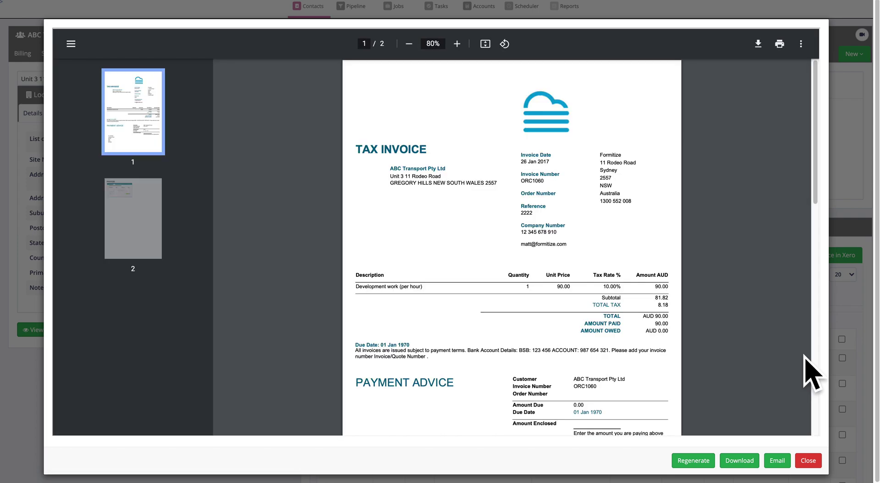
scroll(732, 290, down, 5)
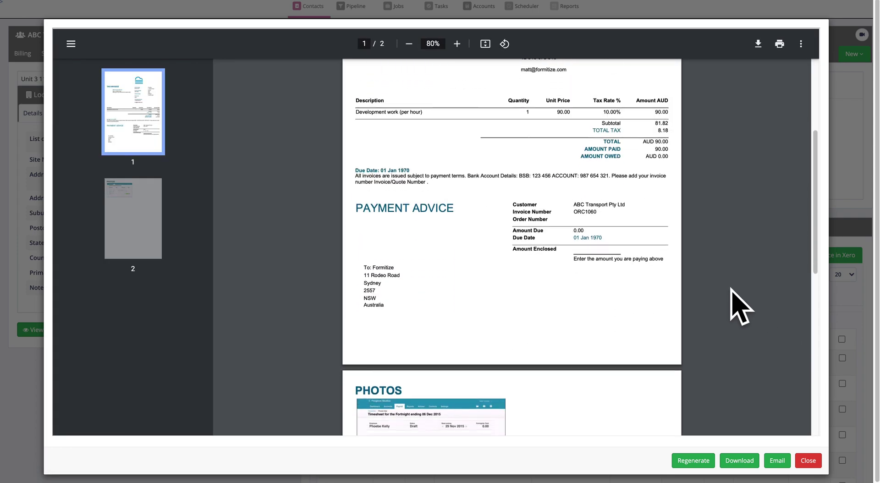
scroll(732, 290, up, 5)
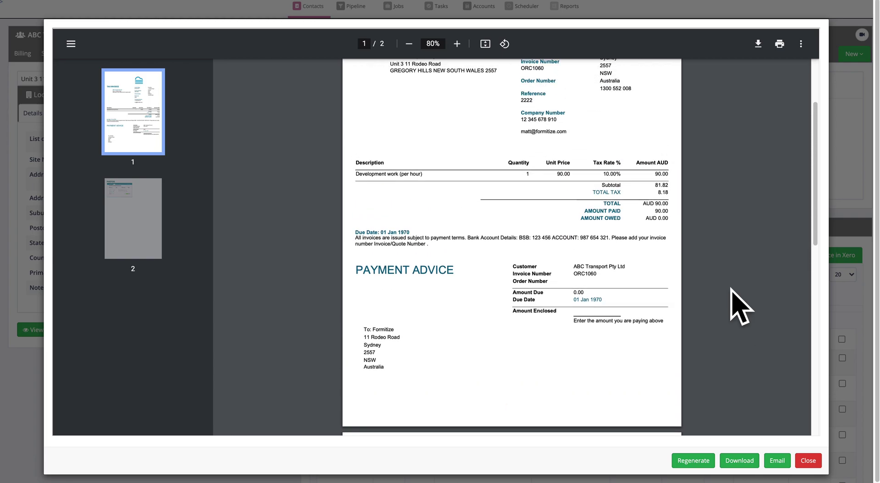
scroll(732, 289, up, 1)
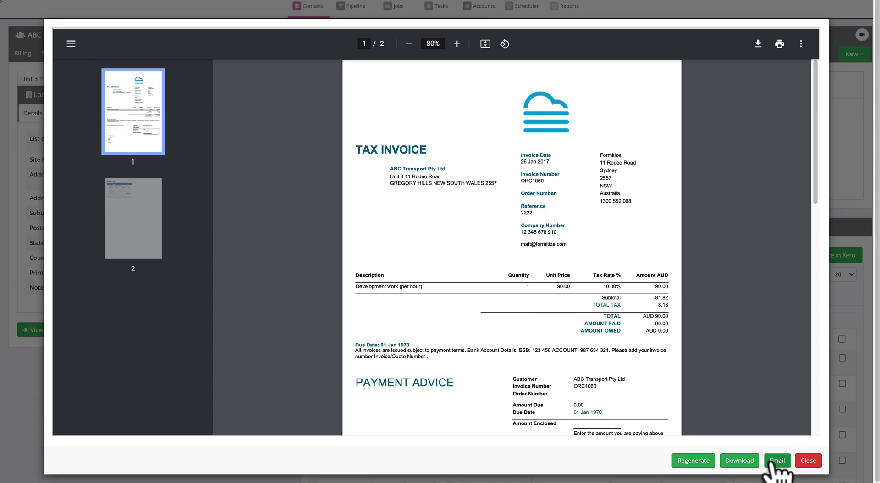
click(808, 461)
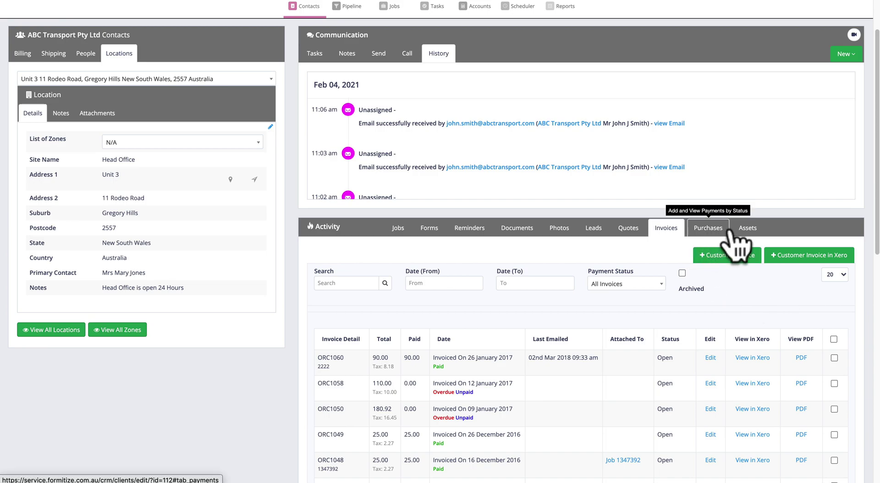
List ABC Transport's assets, starting with Bait Stations and their zones and activity levels
click(747, 231)
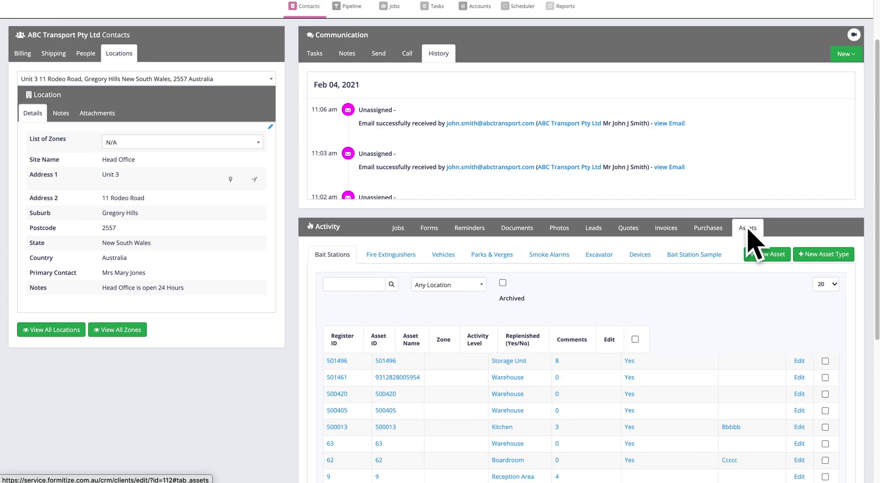
scroll(746, 286, up, 2)
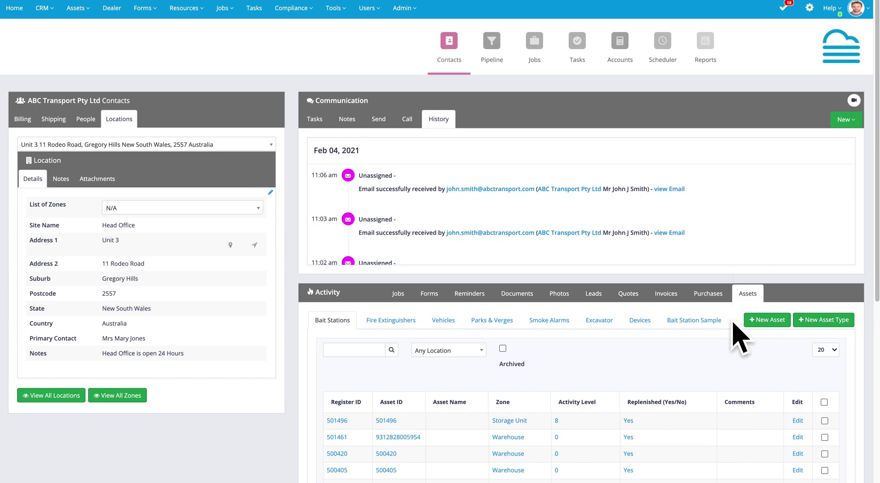